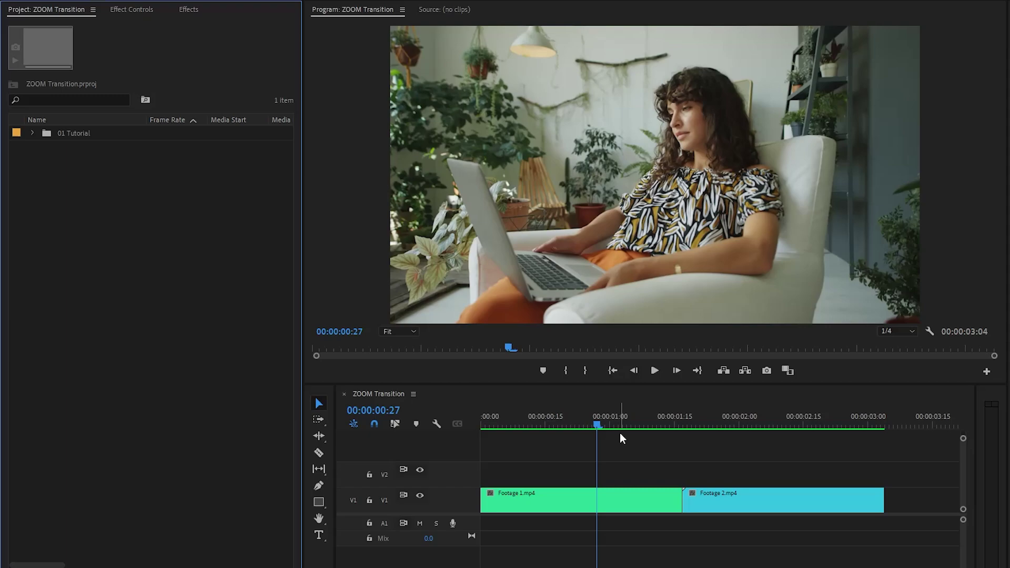
Create a 1920×1080 Adjustment Layer through the Project panel's New Item menu
left_click_drag(597, 418, 594, 455)
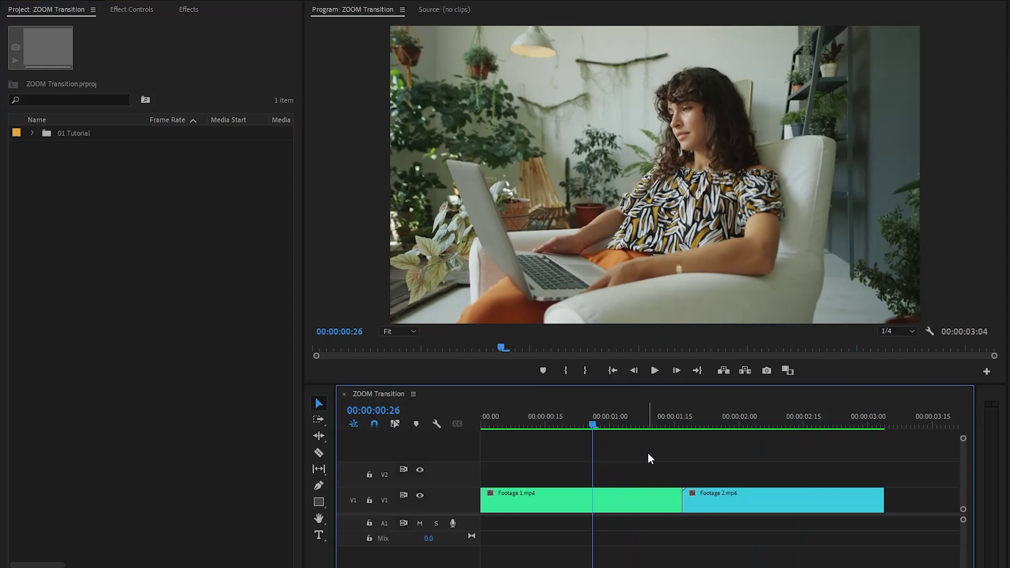
left_click(91, 242)
right_click(91, 240)
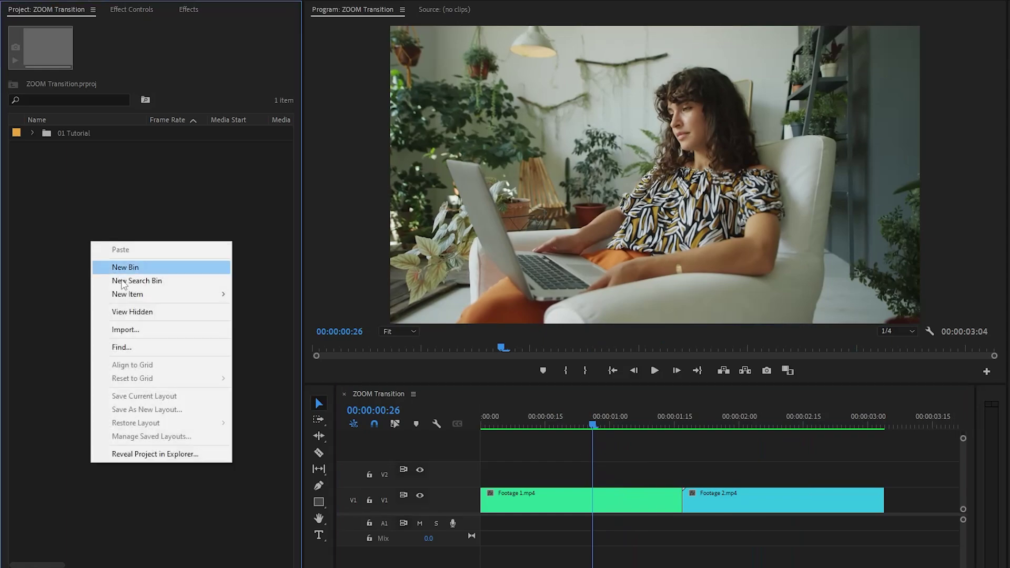
mouse_move(161, 295)
left_click(280, 333)
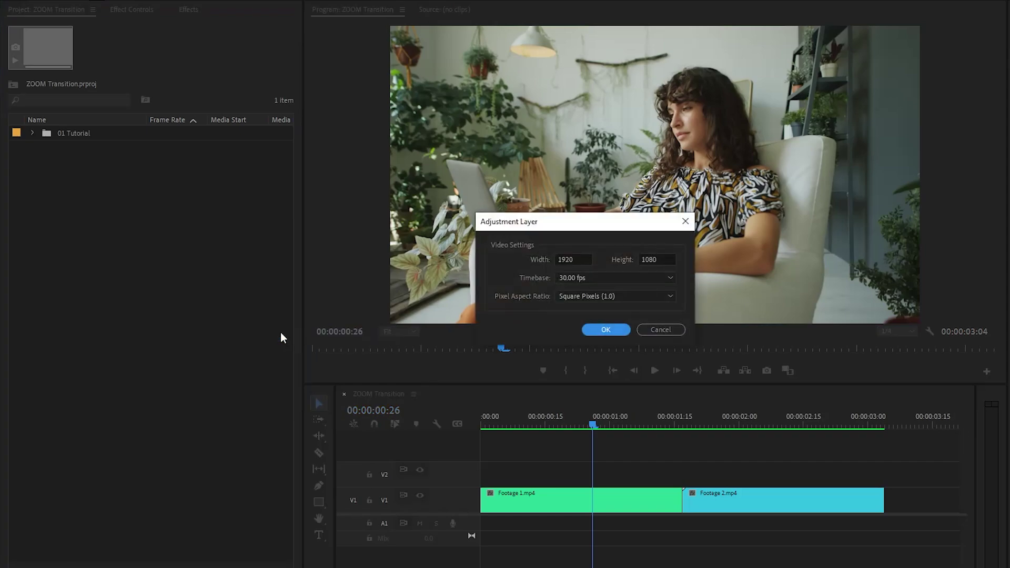
left_click(602, 331)
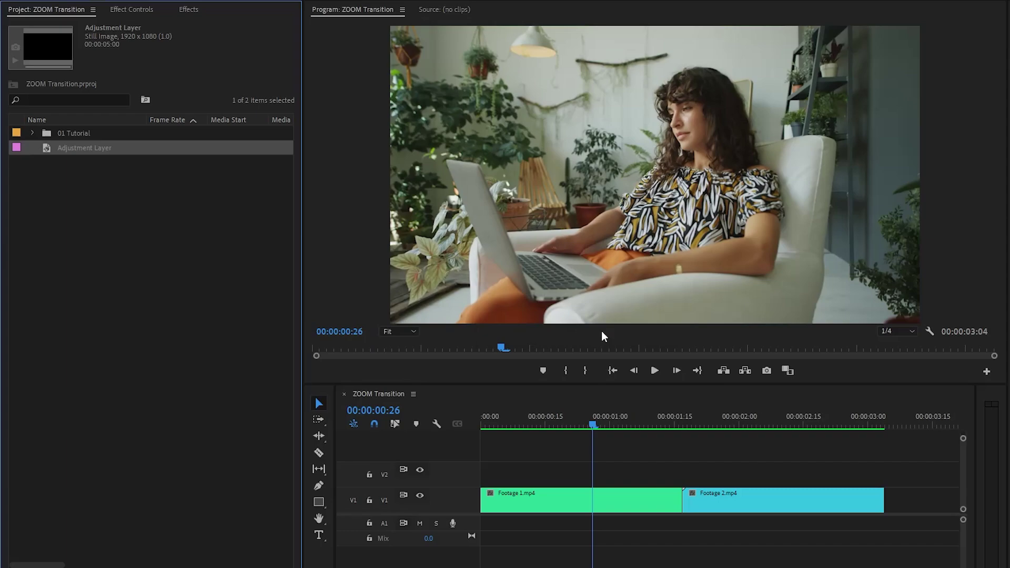
Drop the Adjustment Layer onto V2 over both clips and park the playhead at 00:00:01:17
left_click_drag(48, 150, 509, 475)
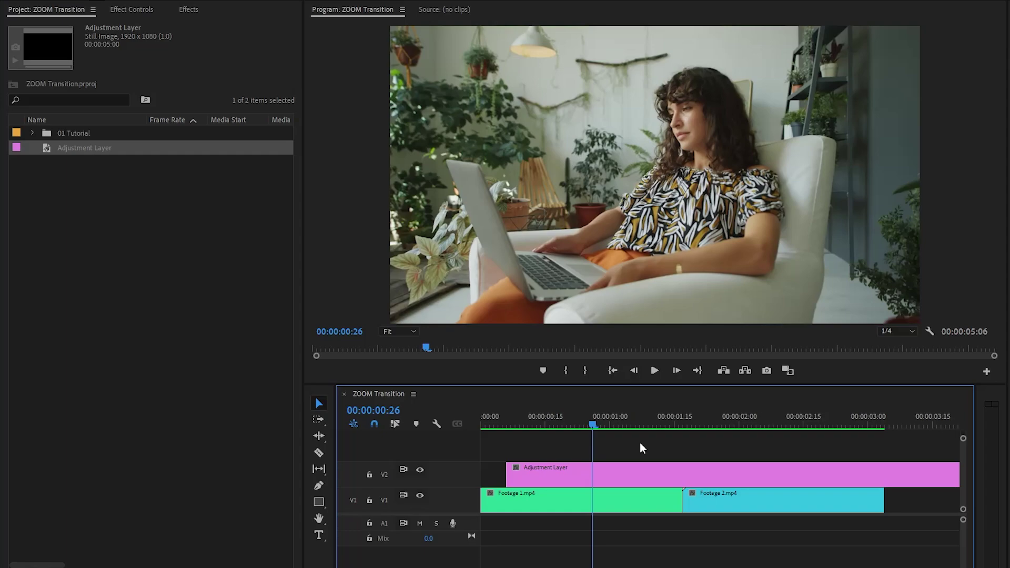
left_click_drag(594, 425, 682, 439)
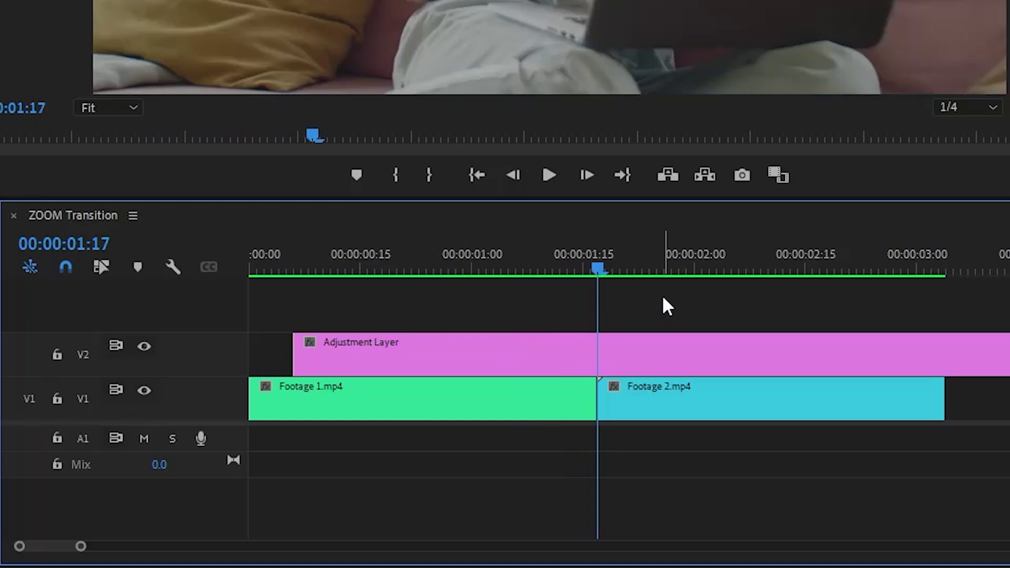
Razor the adjustment layer at 00:00:01:22, delete its tail, then step back ten frames
key("Right")
key("Right")
key("Right")
key("Right")
key("Right")
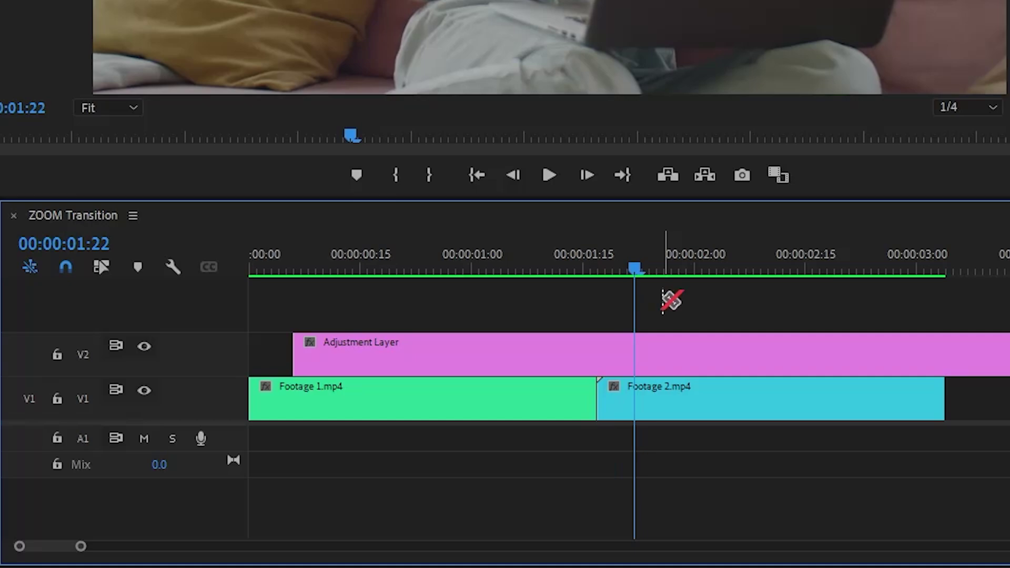
left_click(638, 347)
key("v")
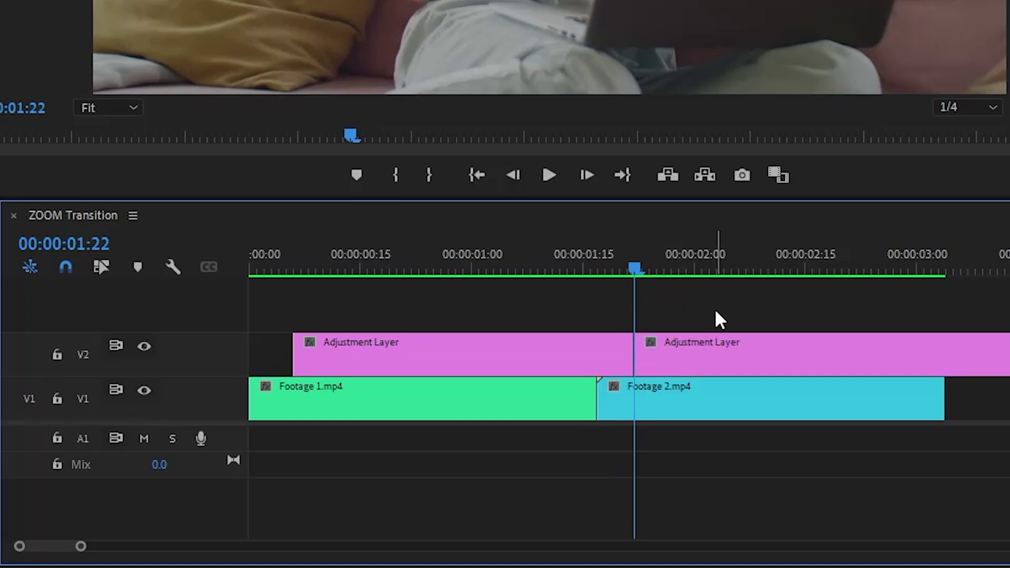
left_click(714, 344)
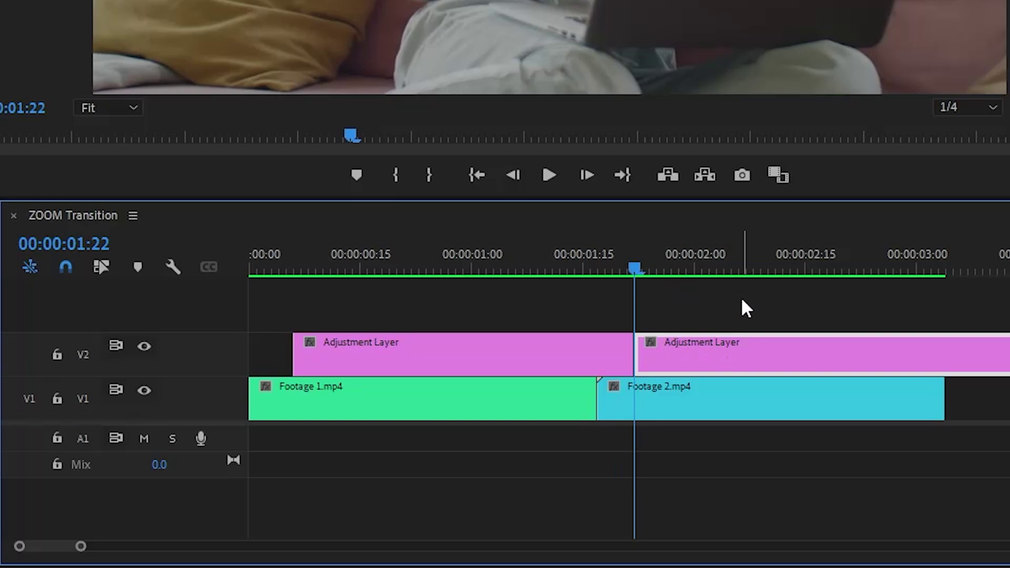
key("Delete")
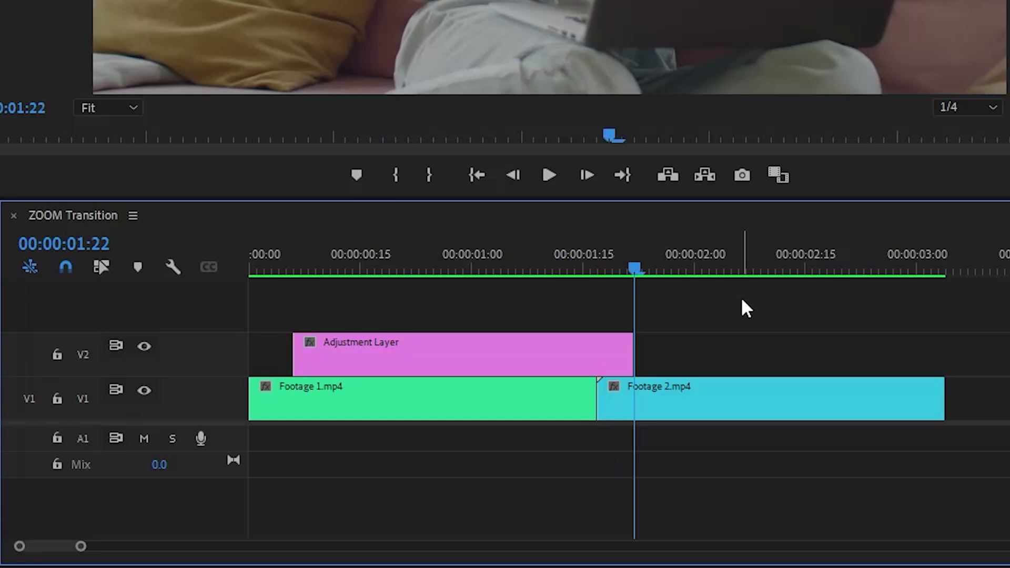
key("Left")
key("Left")
key("Left")
key("Left")
key("Left")
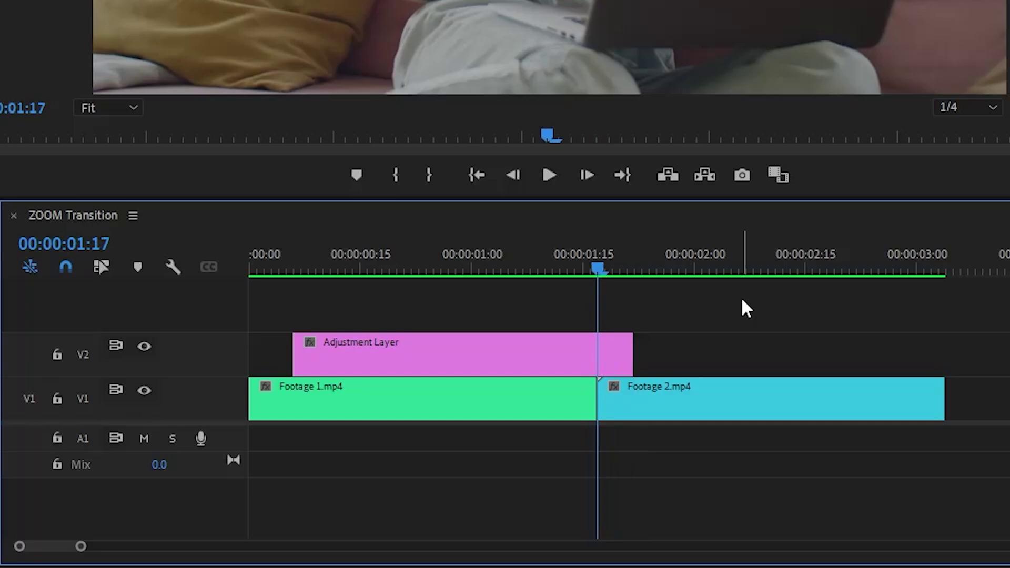
key("Left")
key("Left")
key("Left")
key("Left")
key("Left")
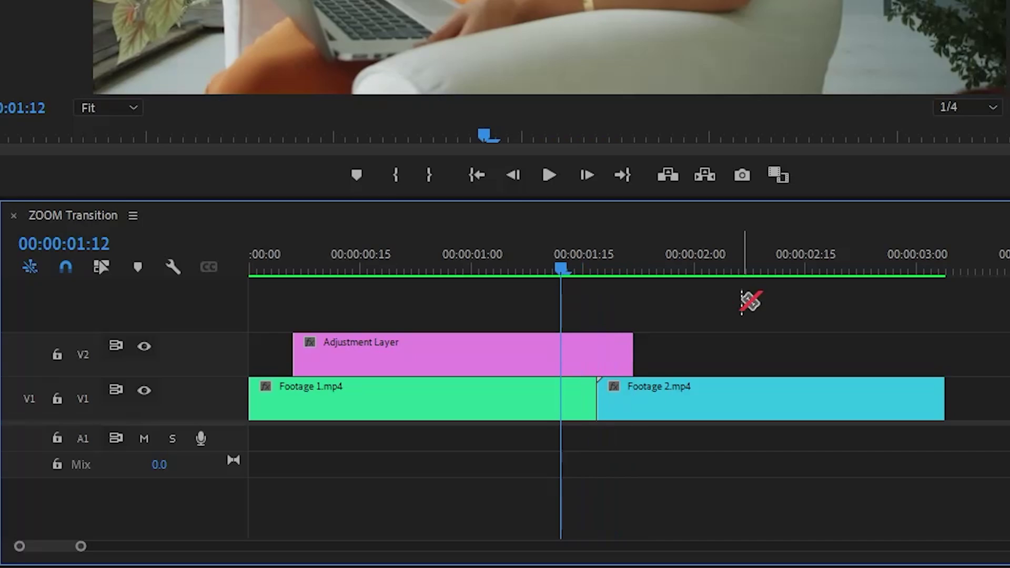
Cut the layer at 00:00:01:12, delete the leading part, and select the remaining ten-frame clip
left_click(563, 349)
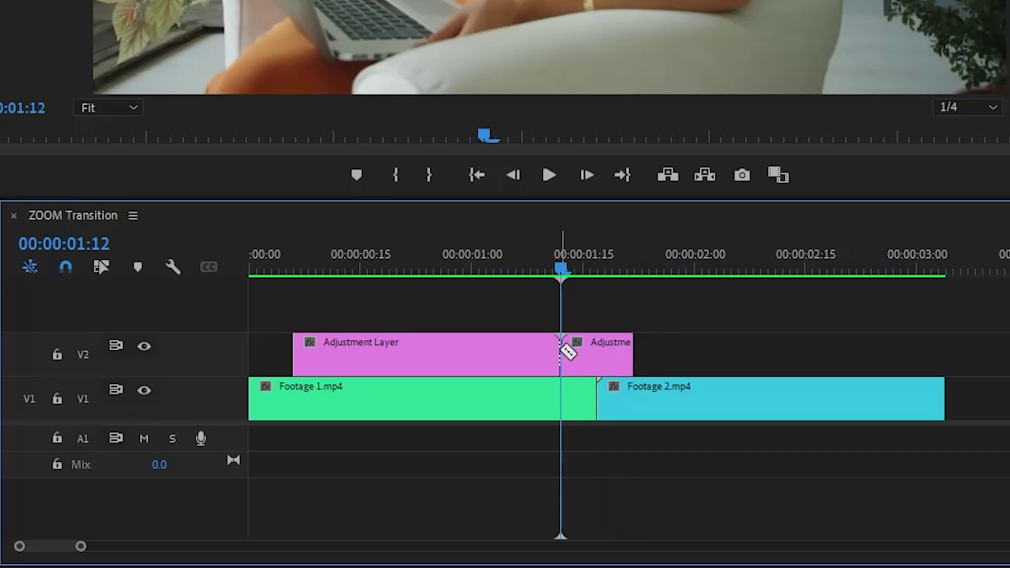
left_click(509, 353)
key("Delete")
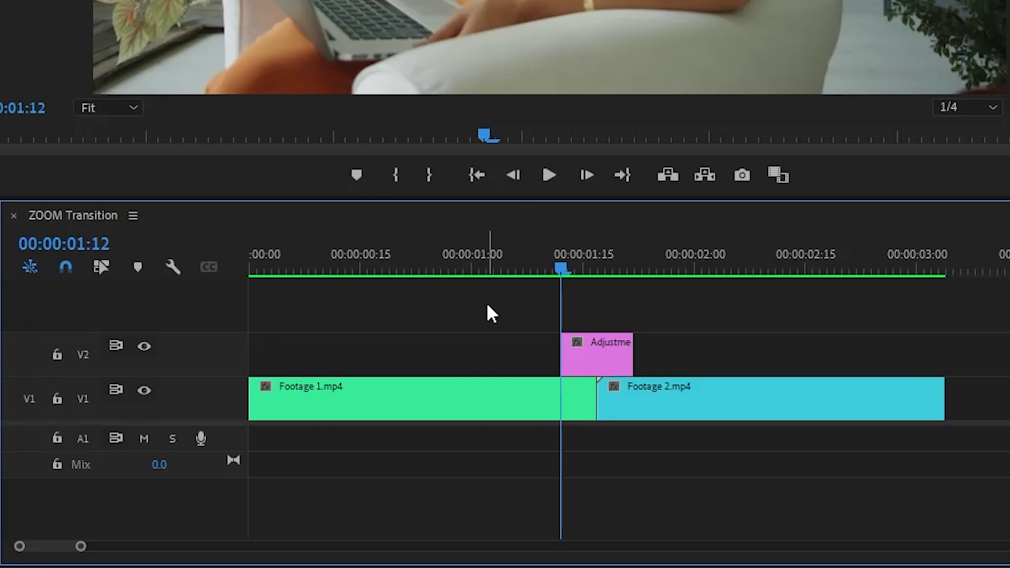
left_click(590, 358)
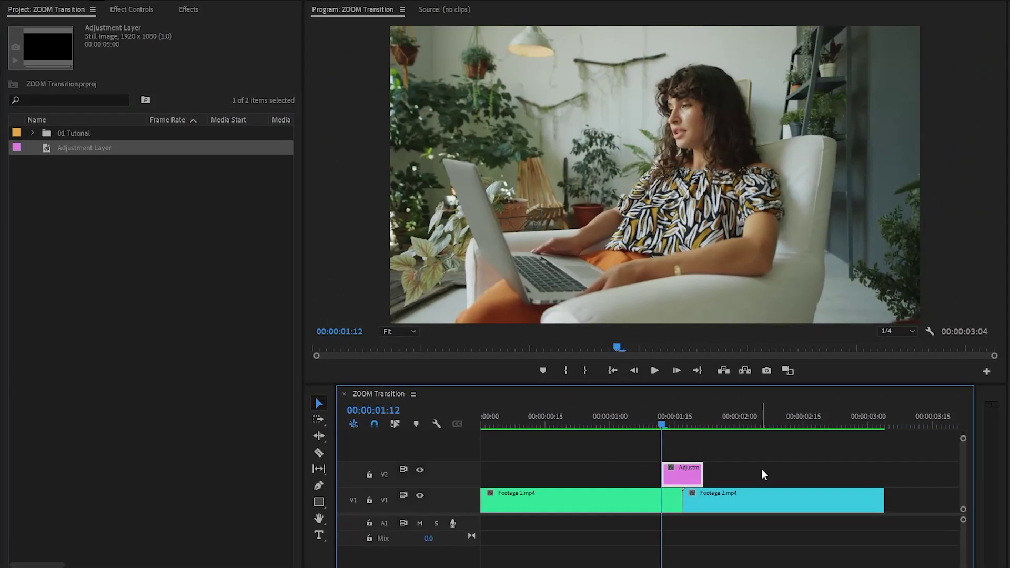
Search Effects for 'Transform' and drag Distort > Transform onto the adjustment layer clip
left_click(191, 10)
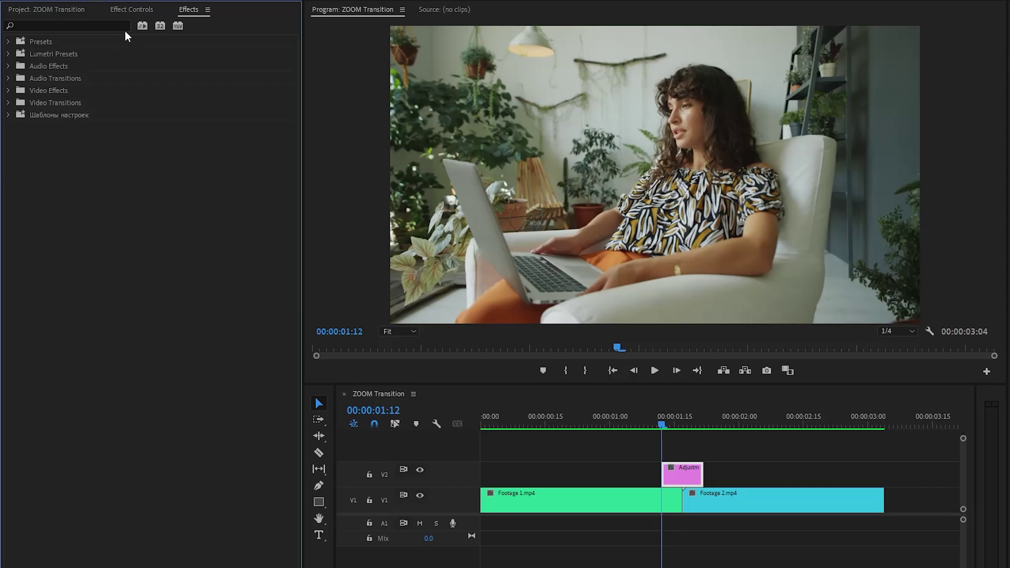
left_click(106, 27)
type("Transform")
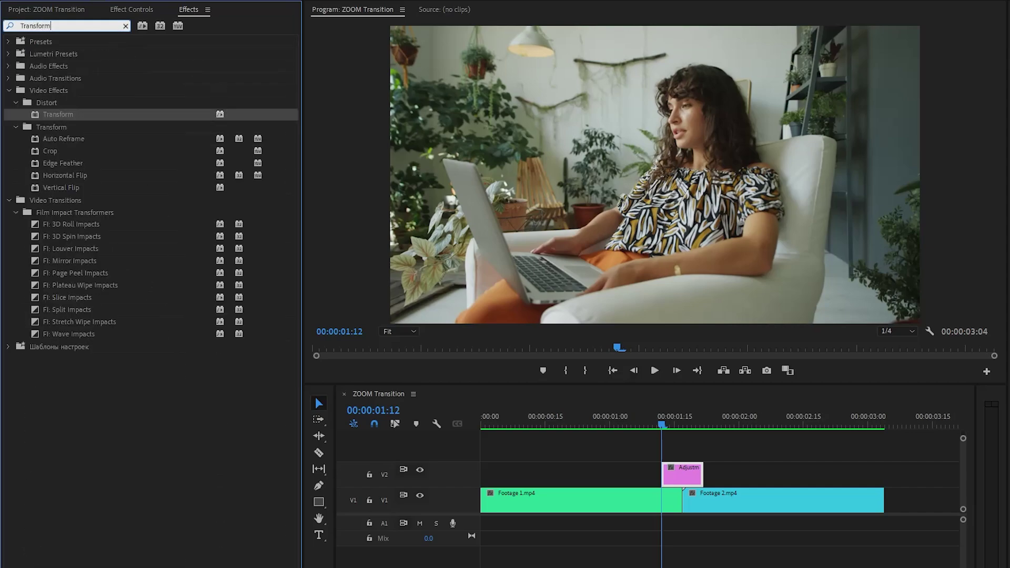
left_click(57, 115)
left_click_drag(57, 116, 679, 475)
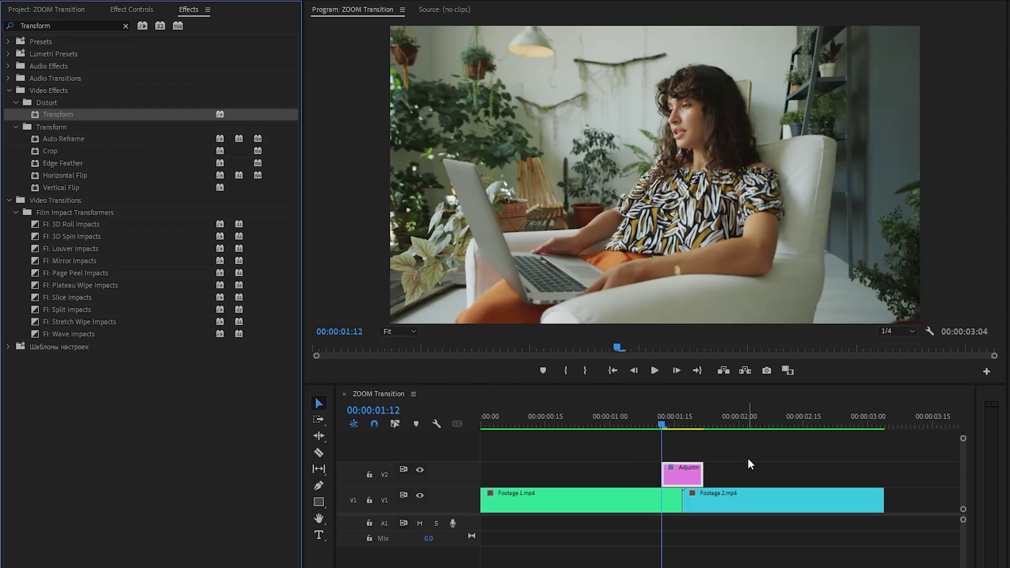
Enable keyframing on Transform Scale in Effect Controls and place Scale keyframes on the layer
left_click(141, 10)
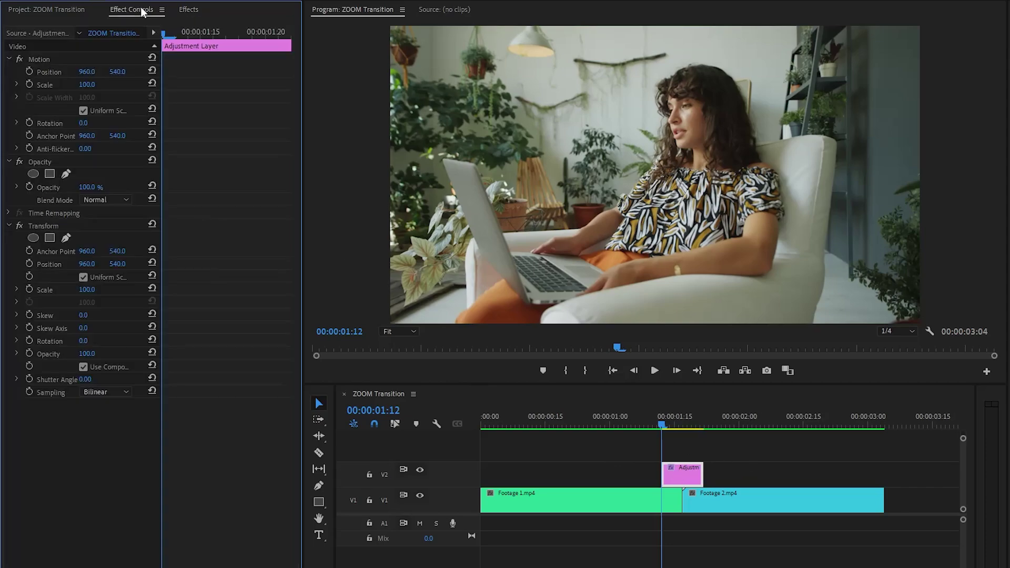
left_click(47, 223)
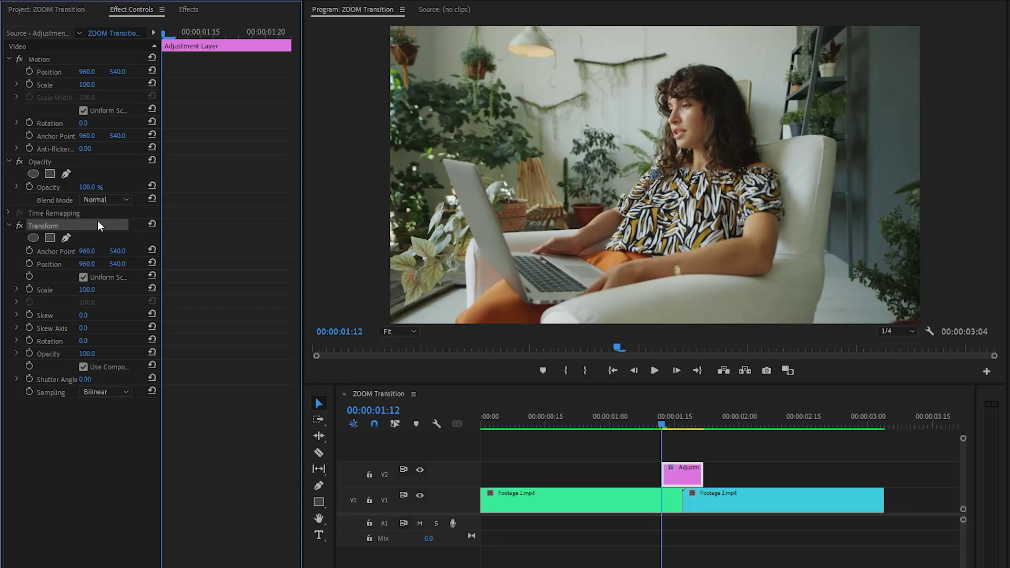
mouse_move(168, 43)
left_mouse_down()
mouse_move(188, 43)
mouse_move(166, 42)
left_mouse_up()
left_click(29, 289)
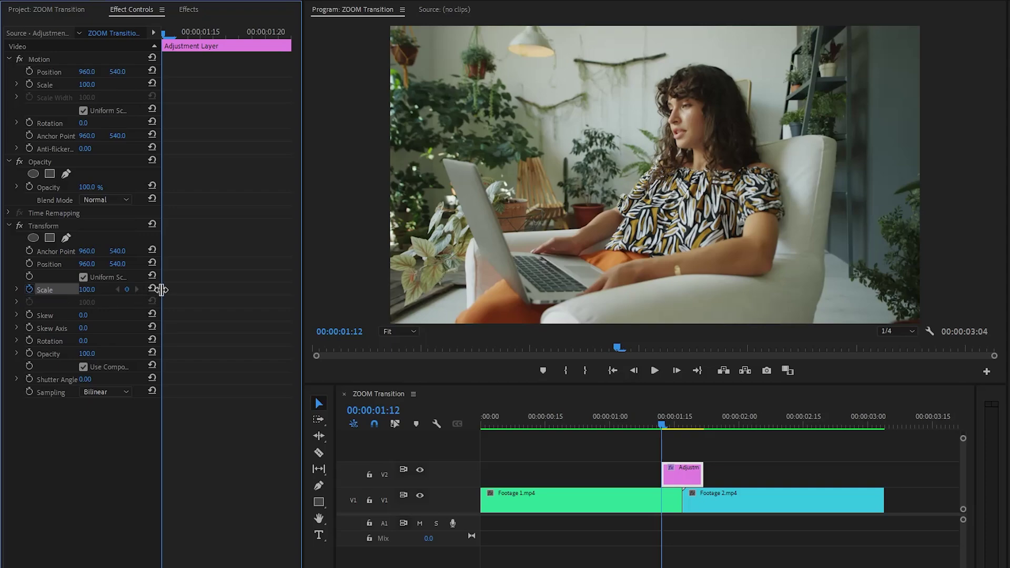
left_click_drag(163, 289, 290, 299)
left_click(126, 290)
Set Scale to 500 at 00:00:01:17 and play the zoom from 00:00:01:00
left_click_drag(165, 32, 229, 49)
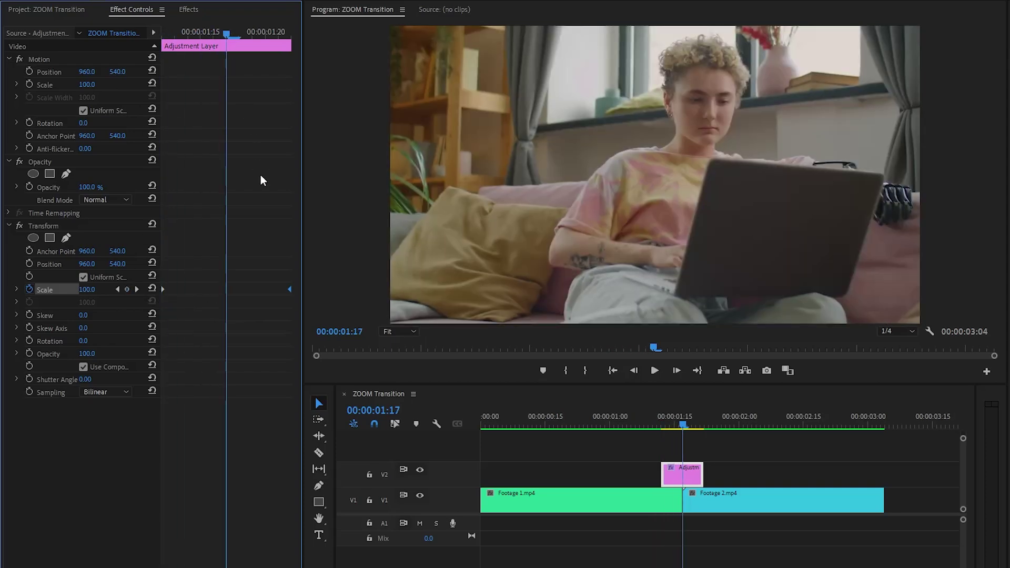
left_click(96, 290)
type("500")
key("Return")
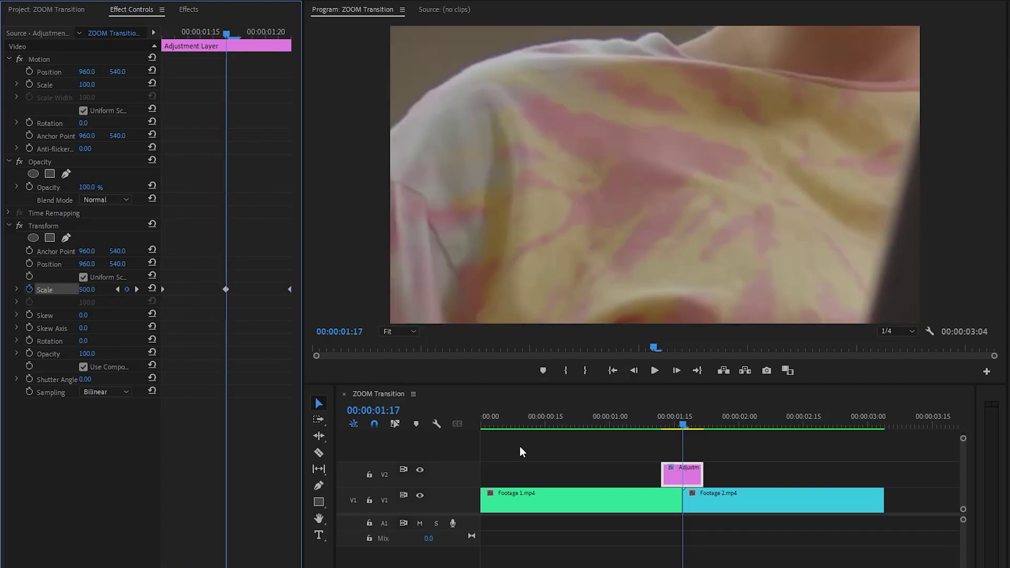
left_click(609, 427)
key("space")
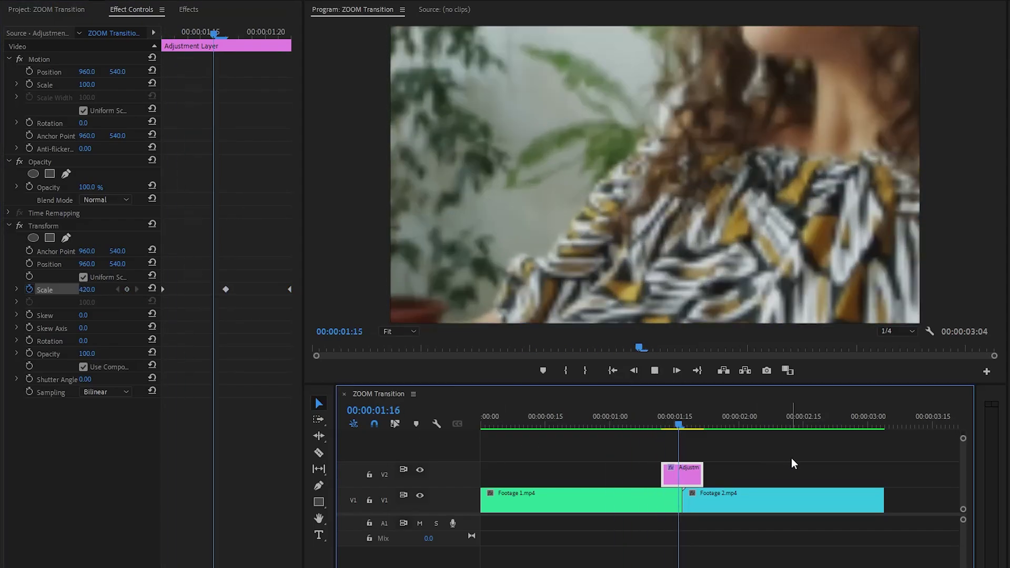
Replay the transition and park on the frame around 00:00:01:14
left_click(631, 420)
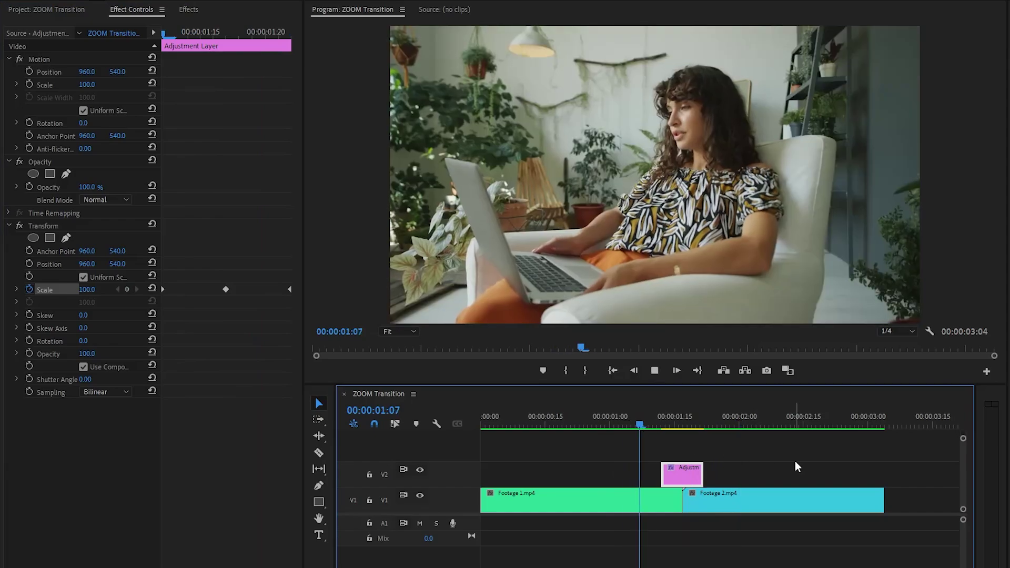
left_click_drag(706, 425, 672, 429)
key("Left")
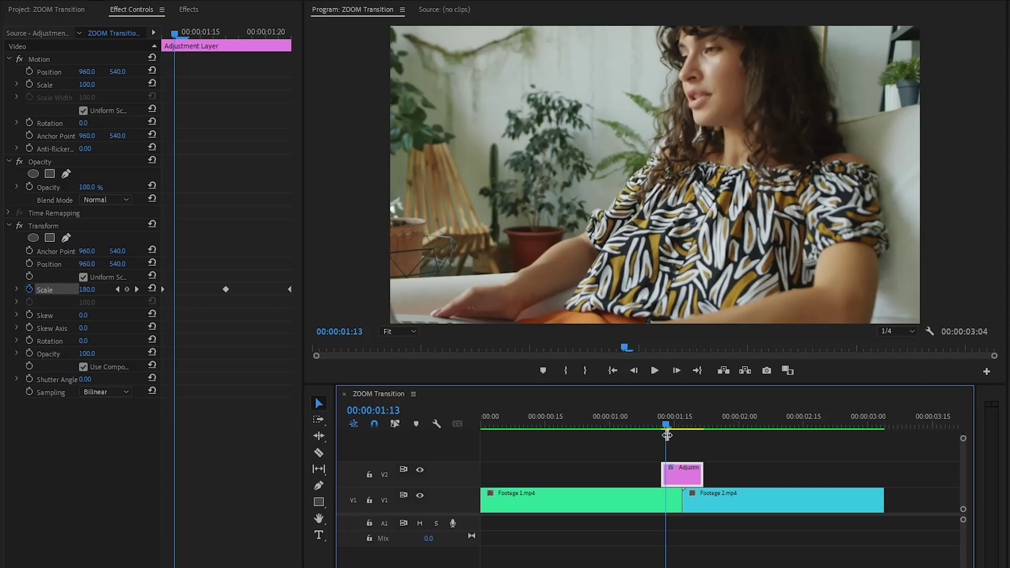
Turn off Use Composition's Shutter Angle, set Shutter Angle to 360, and preview the blur
left_click(84, 366)
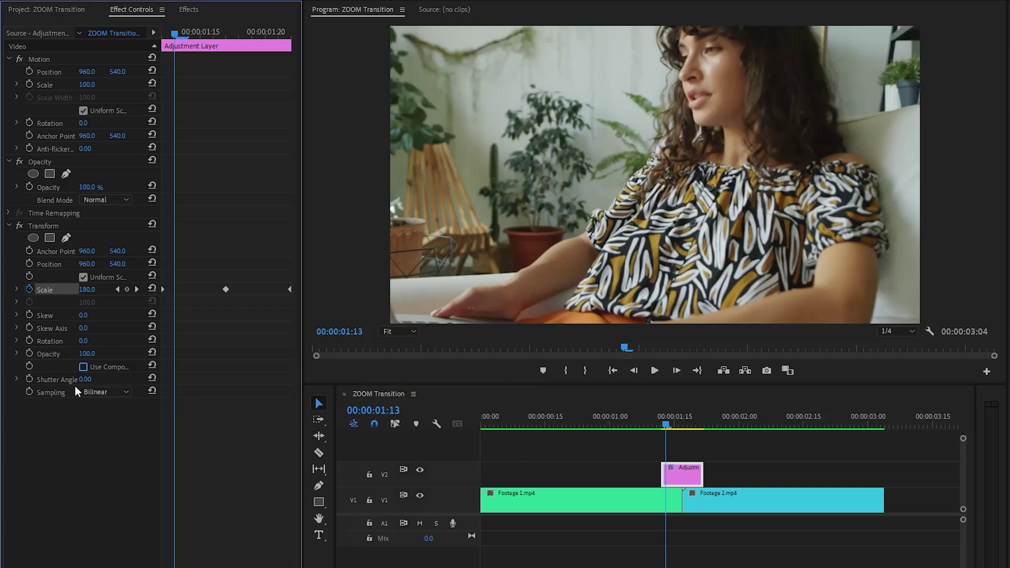
left_click(53, 380)
left_click(86, 379)
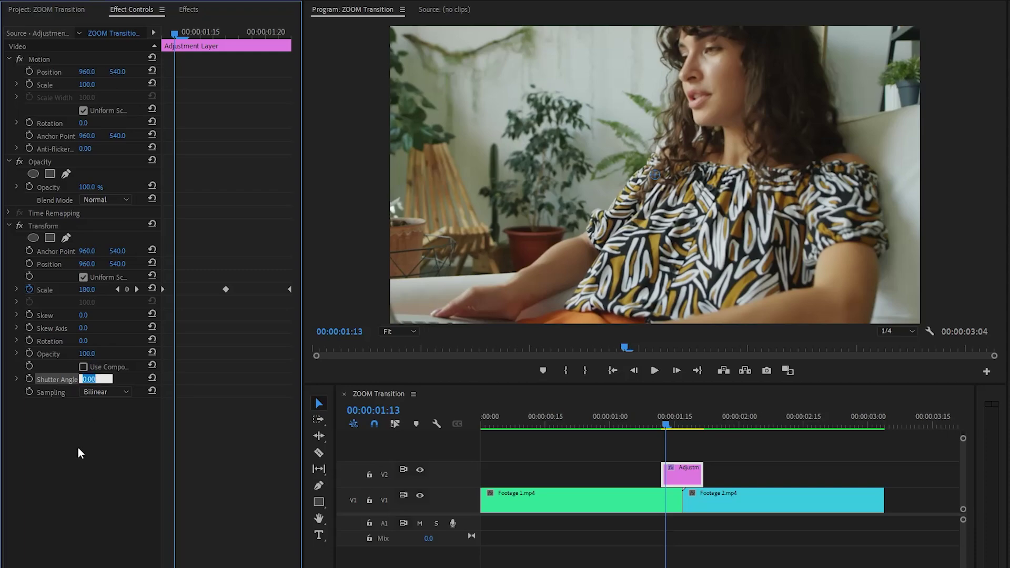
type("360")
key("Return")
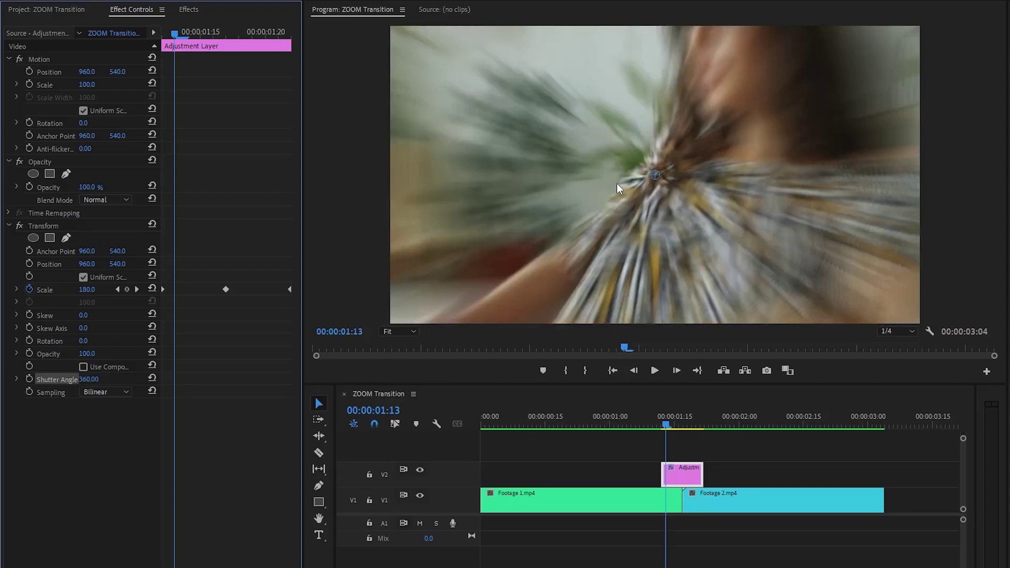
left_click(631, 443)
key("space")
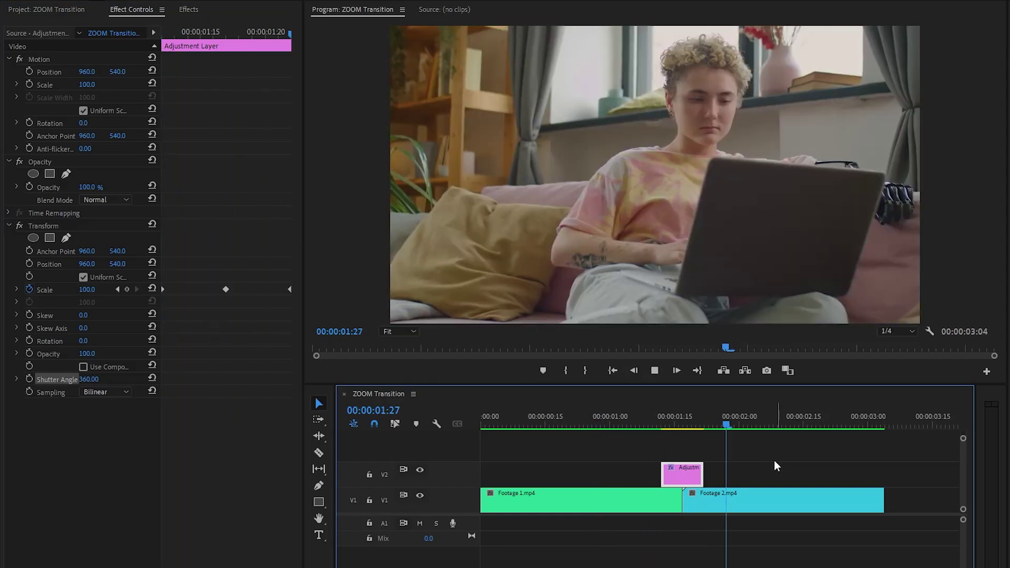
Apply Ease In to the last Scale keyframe and Ease Out to the first
left_click_drag(723, 424, 684, 425)
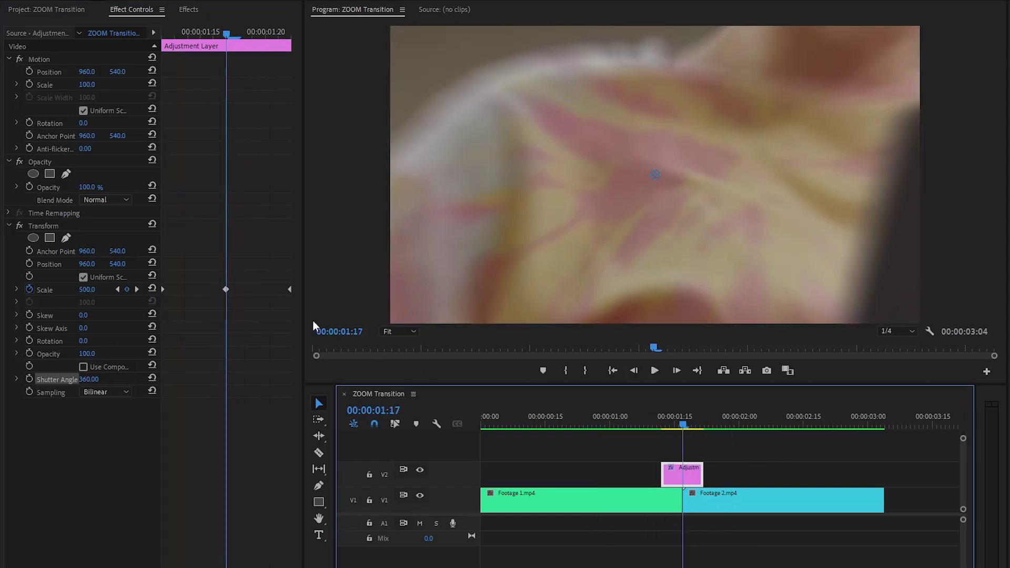
right_click(290, 289)
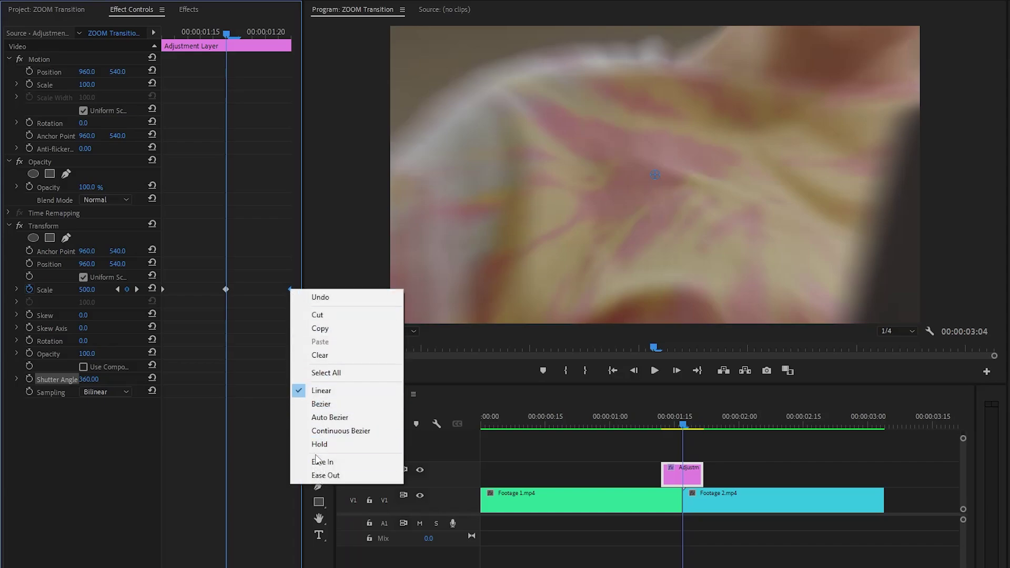
left_click(318, 461)
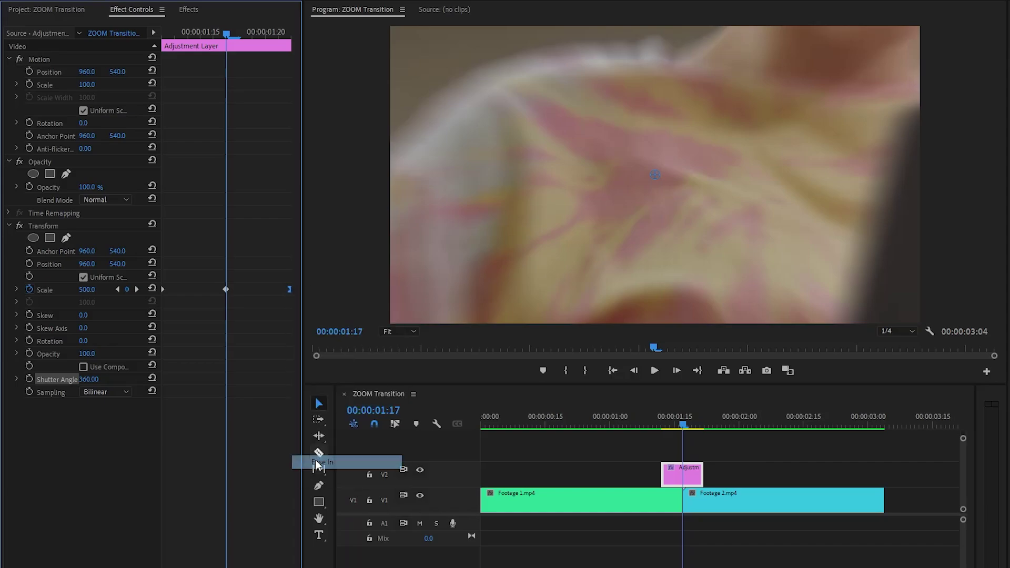
right_click(162, 286)
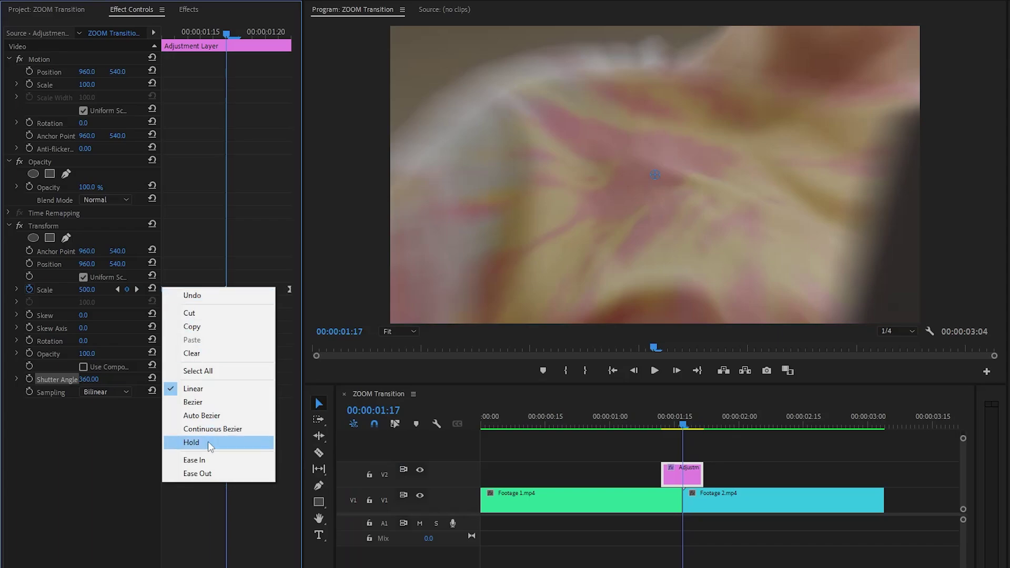
left_click(204, 473)
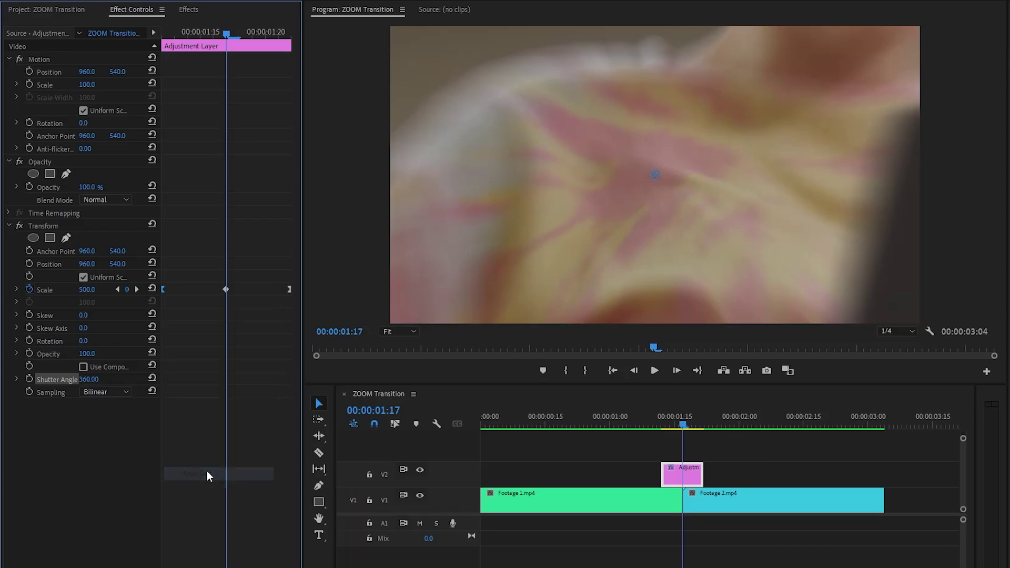
Deselect the adjustment layer and play the finished zoom from before the cut
left_click(573, 421)
left_click(822, 461)
key("space")
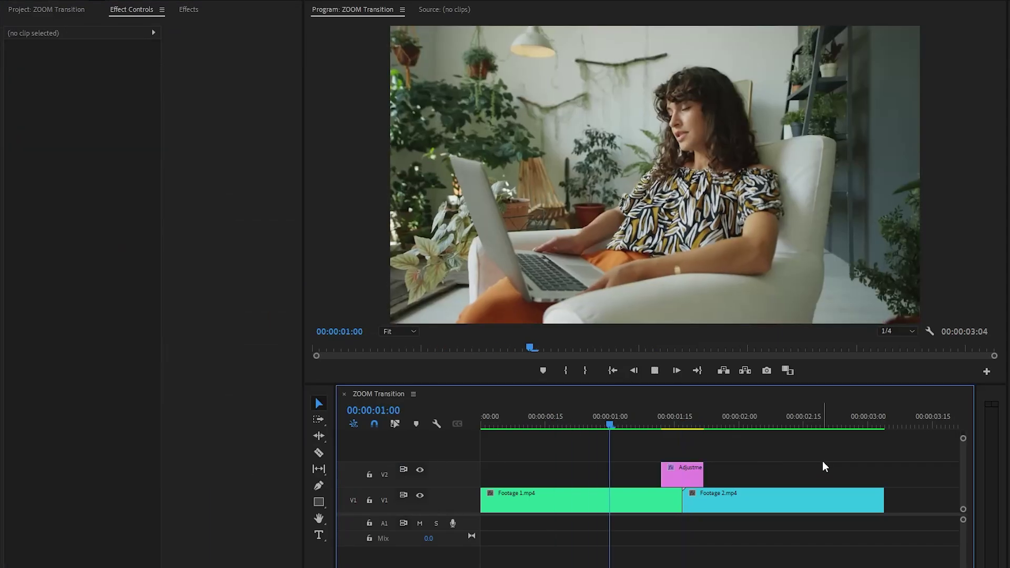